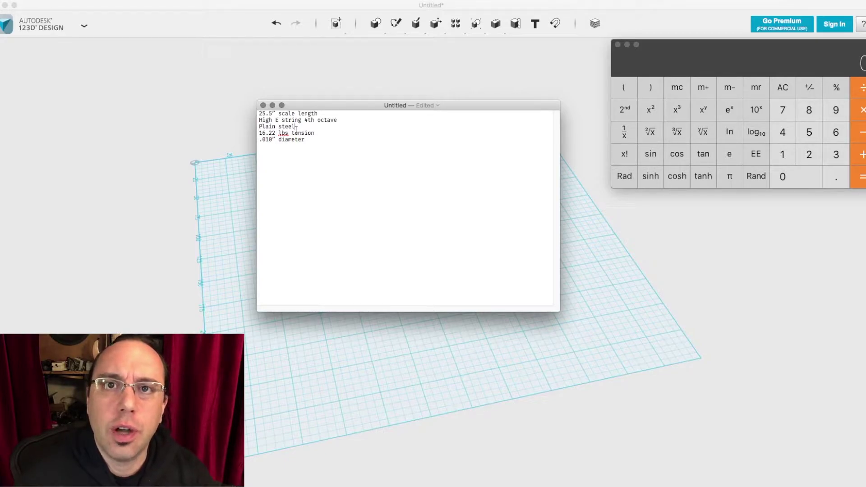
Place the insertion point after the 16.22 lbs tension line in the string-spec note.
{"action": "left_click", "coordinate": [318, 133]}
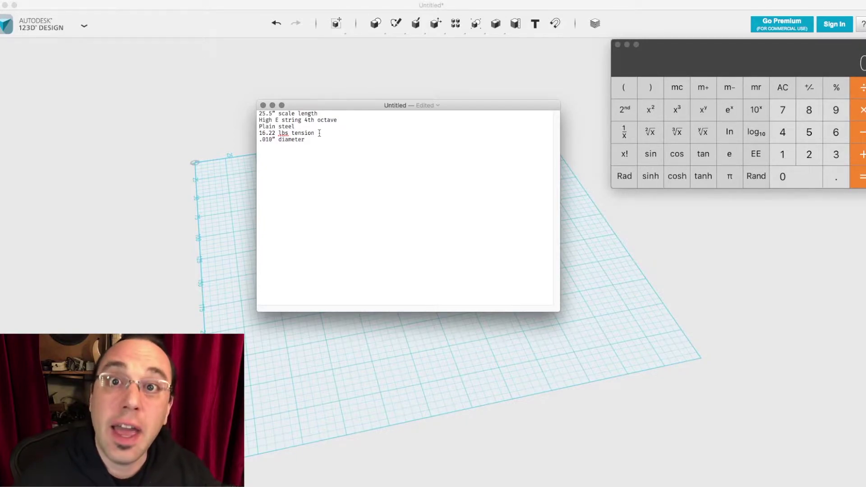
Add a slash after the diameter line and convert .01 inch to 0.254 mm in Calculator.
{"action": "type", "text": "1080 steel"}
{"action": "type", "text": "/"}
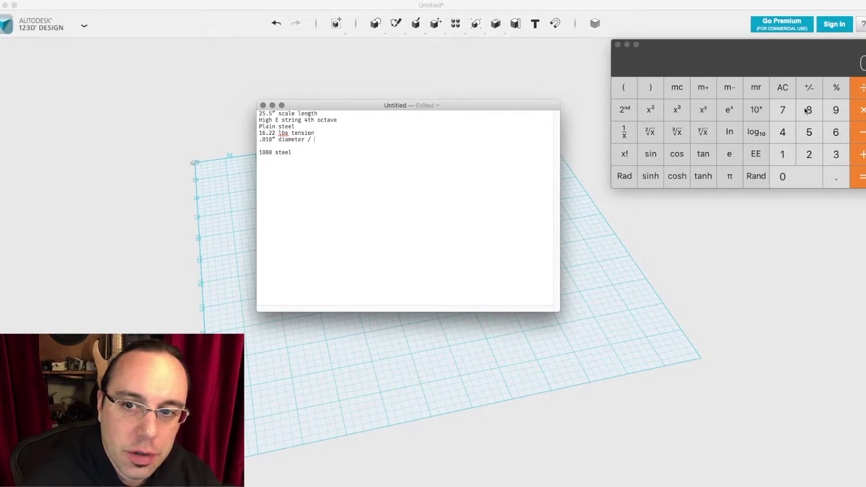
{"action": "left_click", "coordinate": [783, 132]}
{"action": "type", "text": ".01*25.4"}
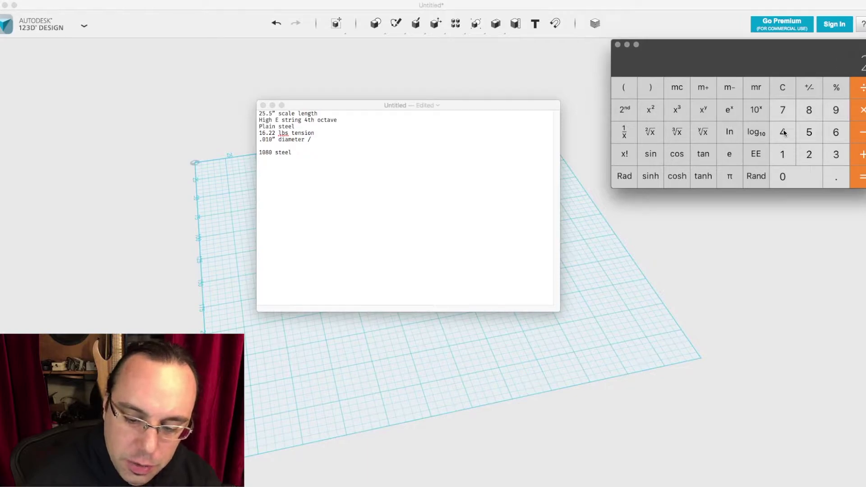
{"action": "key", "text": "Return"}
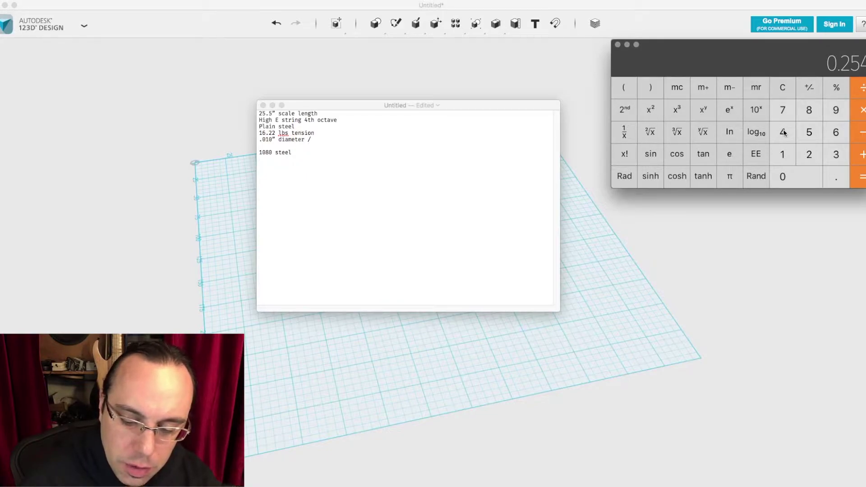
Halve it to 0.127 and type '.127 mm' after the diameter in the note.
{"action": "type", "text": "/2"}
{"action": "key", "text": "Return"}
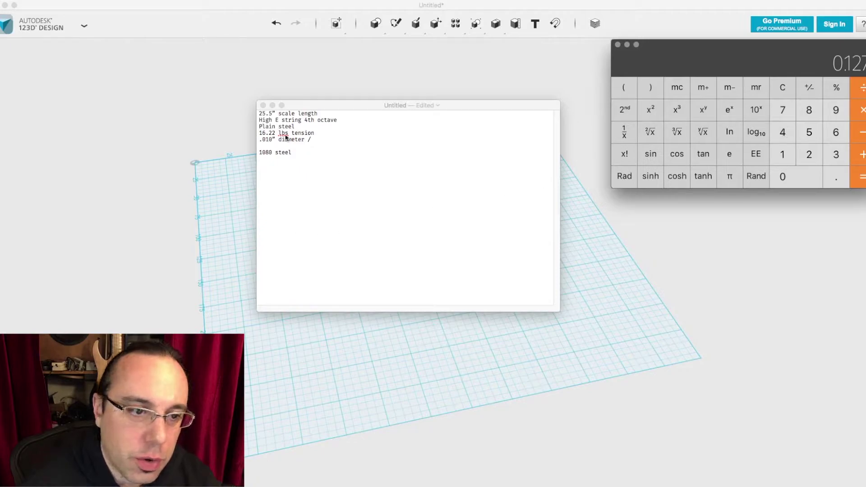
{"action": "left_click", "coordinate": [321, 138]}
{"action": "type", "text": ".127 mm"}
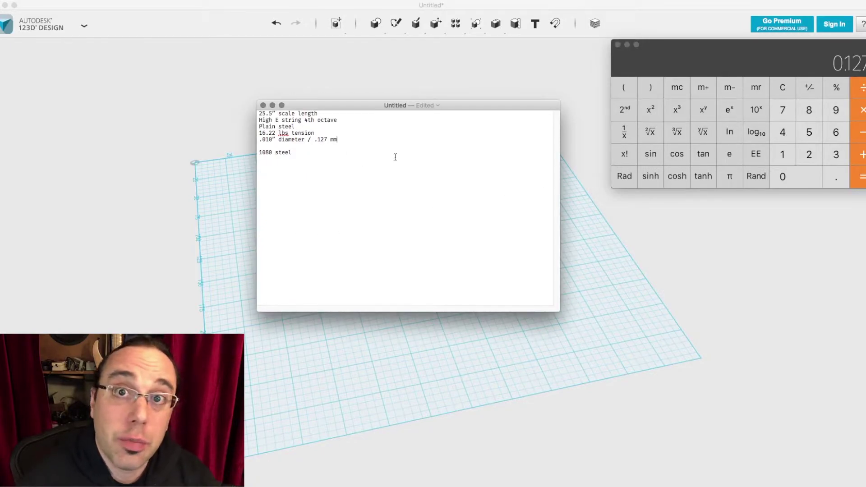
Hide the note and pick the Cylinder primitive in 123D Design.
{"action": "key", "text": "super+h"}
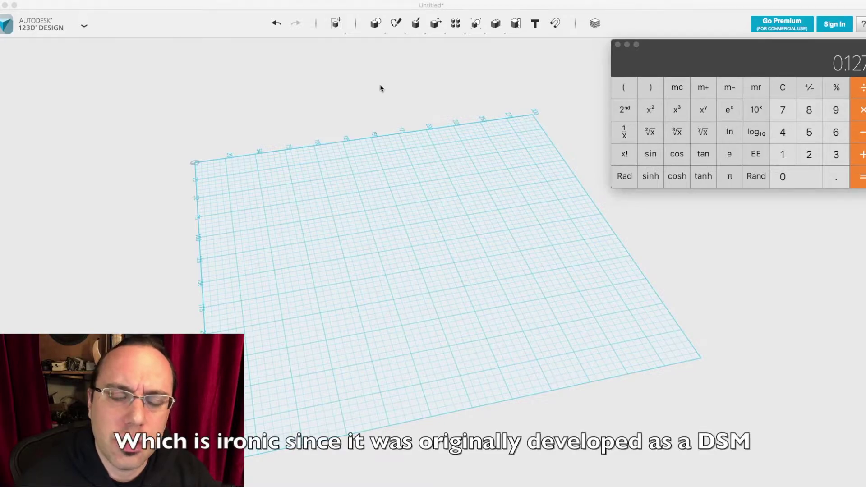
{"action": "left_click", "coordinate": [395, 24]}
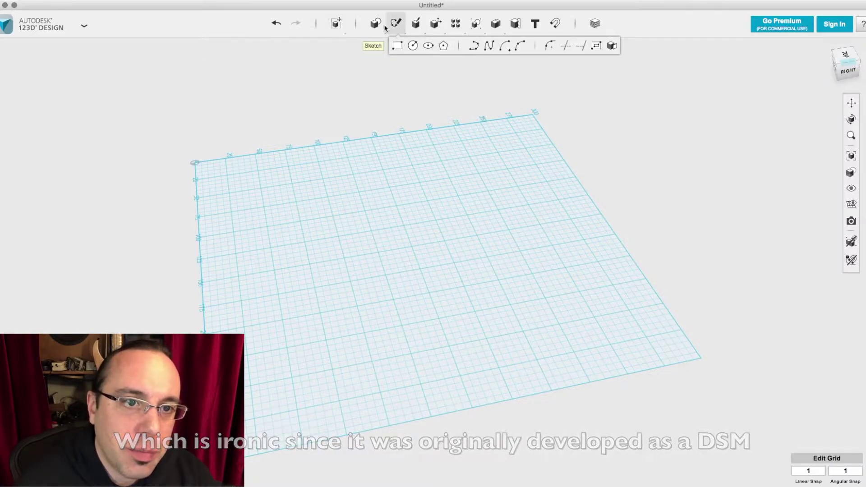
{"action": "mouse_move", "coordinate": [375, 24]}
{"action": "left_click", "coordinate": [408, 45]}
Place a cylinder of radius .127 and height 647.7 on the grid, then bring up Export as 3D.
{"action": "left_click", "coordinate": [366, 282]}
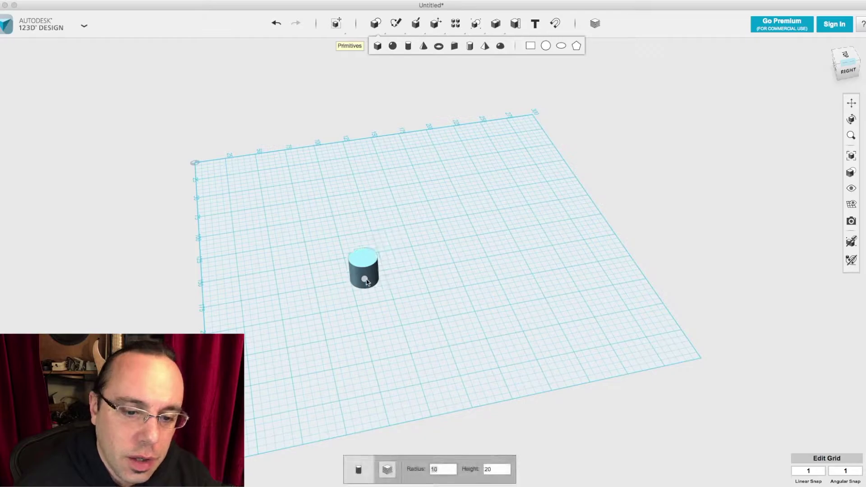
{"action": "key", "text": "BackSpace"}
{"action": "key", "text": "BackSpace"}
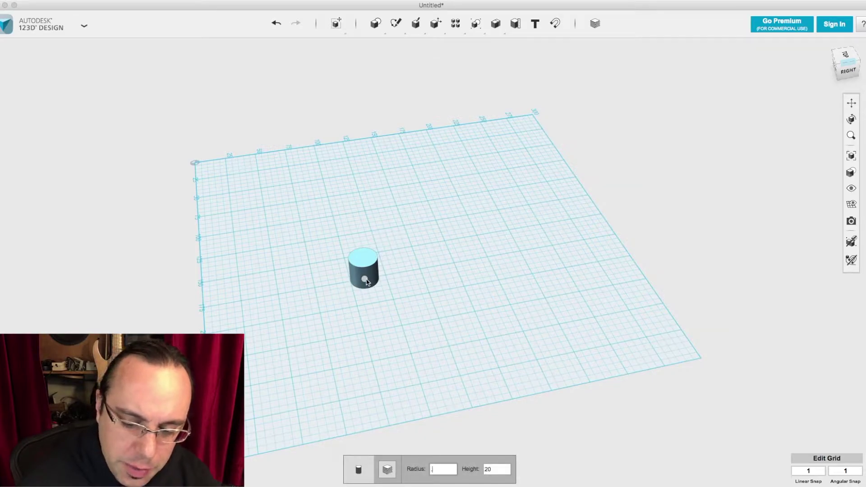
{"action": "type", "text": ".127"}
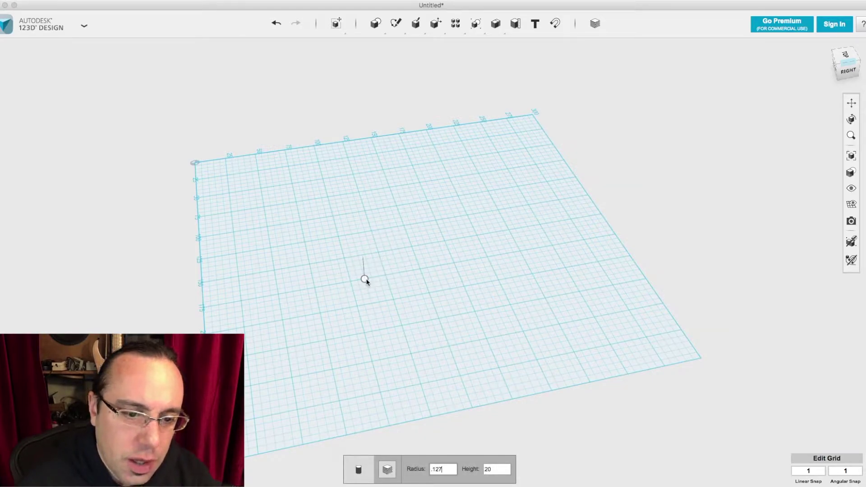
{"action": "key", "text": "Tab"}
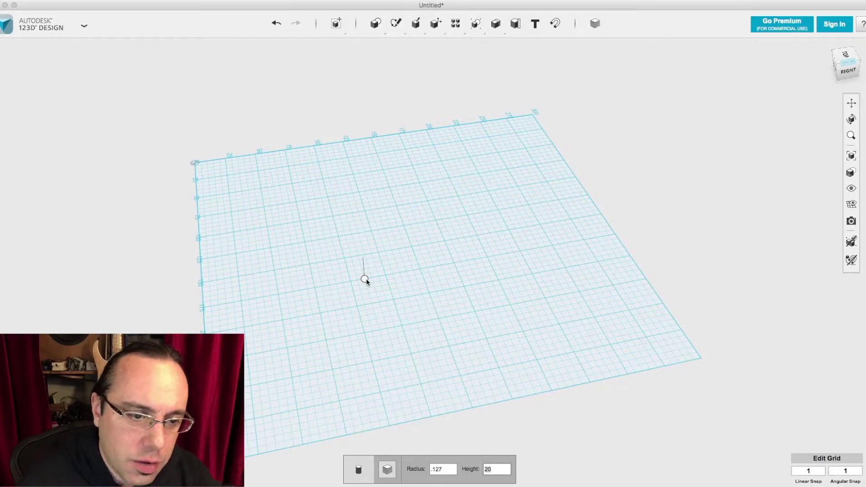
{"action": "type", "text": "647.7"}
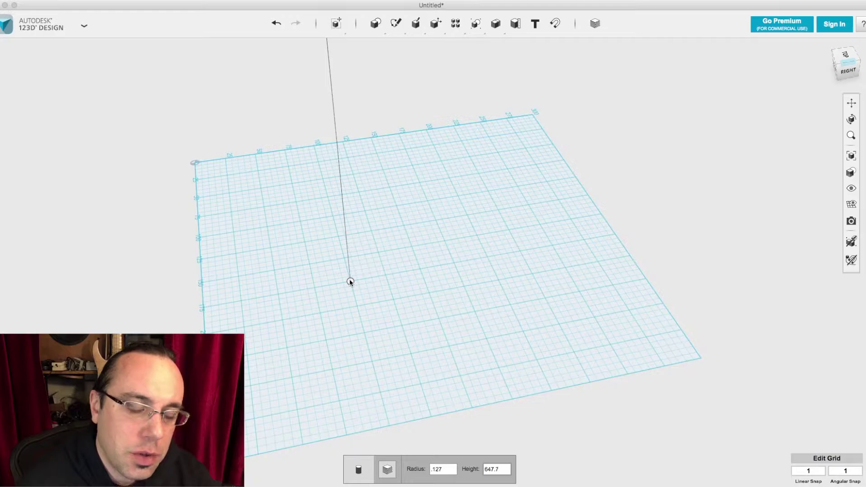
{"action": "left_click", "coordinate": [350, 282]}
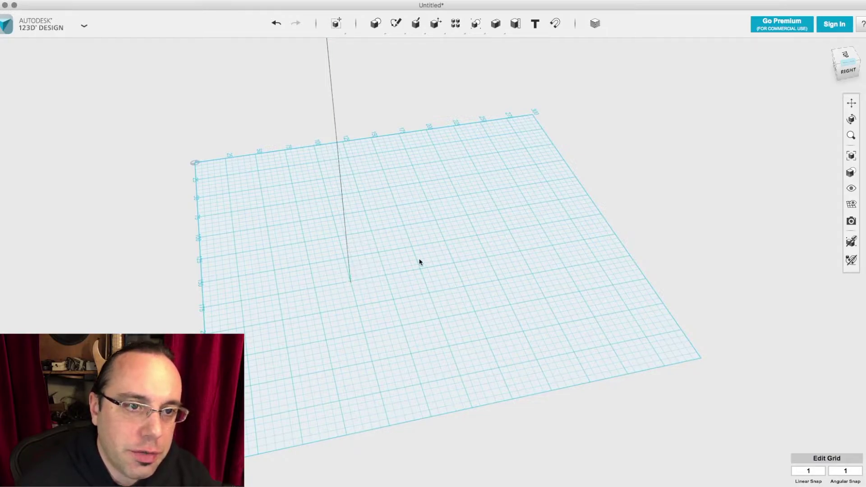
{"action": "left_click", "coordinate": [84, 26]}
{"action": "mouse_move", "coordinate": [28, 141]}
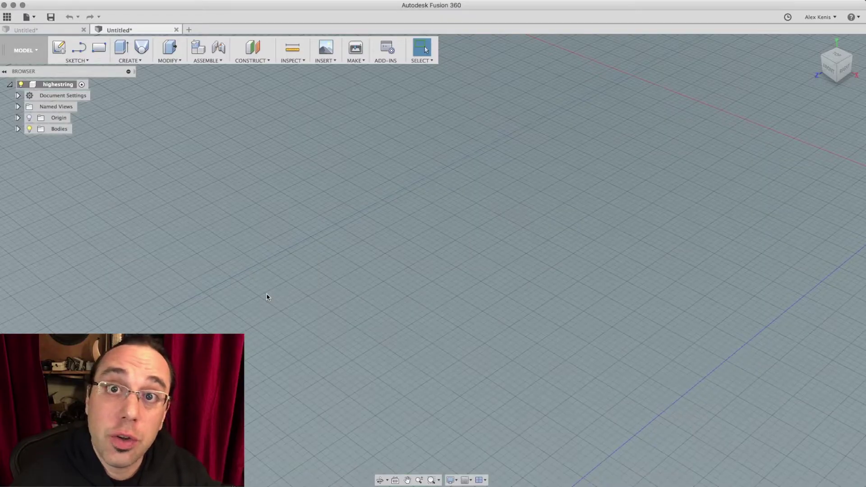
Apply Steel AISI 1080 421 AUST from the Fusion 360 Material Library to the rod body.
{"action": "right_click", "coordinate": [223, 198]}
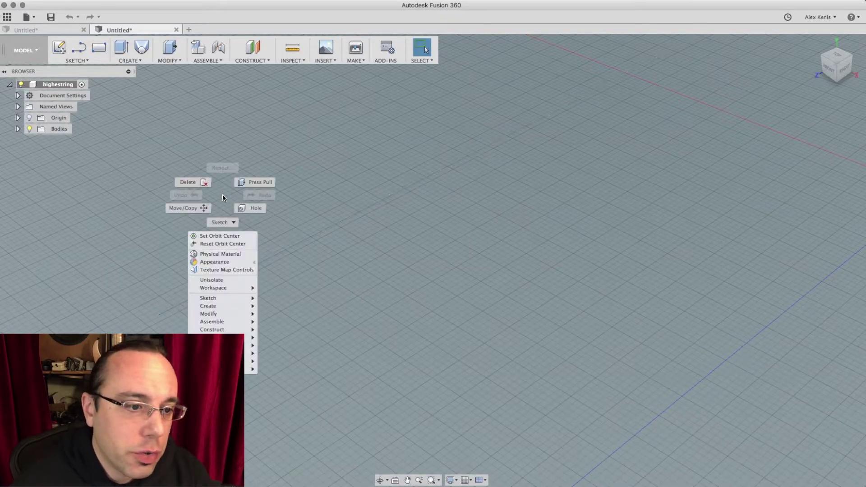
{"action": "left_click", "coordinate": [216, 255]}
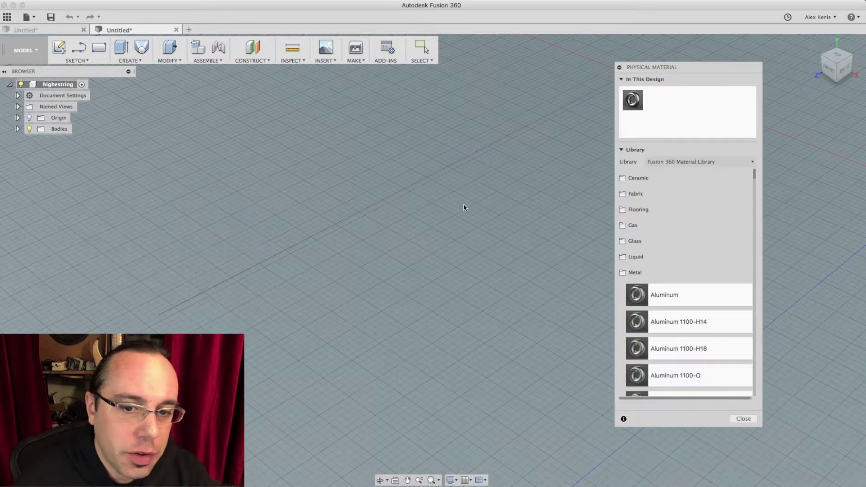
{"action": "scroll", "coordinate": [676, 277], "scroll_direction": "down", "scroll_amount": 2}
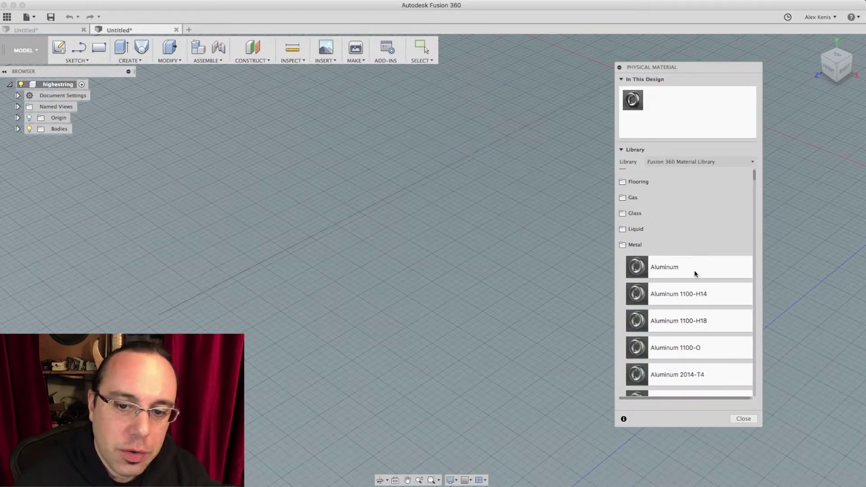
{"action": "scroll", "coordinate": [693, 270], "scroll_direction": "down", "scroll_amount": 10}
{"action": "scroll", "coordinate": [679, 280], "scroll_direction": "down", "scroll_amount": 20}
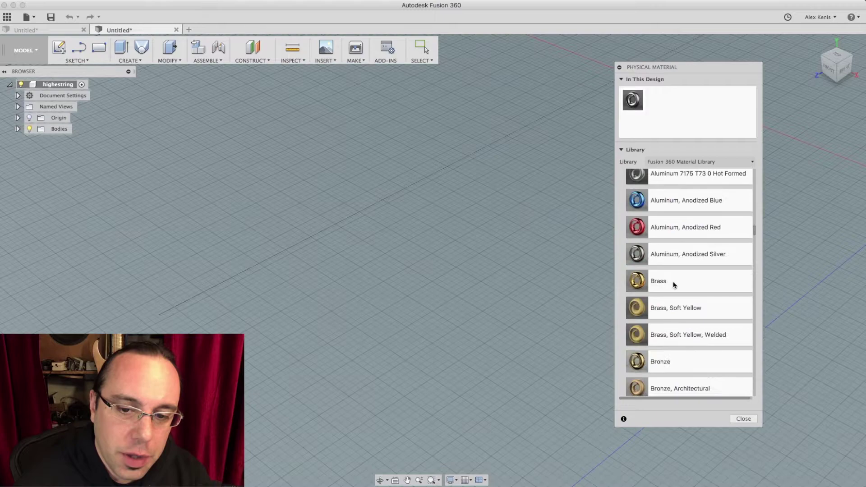
{"action": "scroll", "coordinate": [665, 283], "scroll_direction": "down", "scroll_amount": 15}
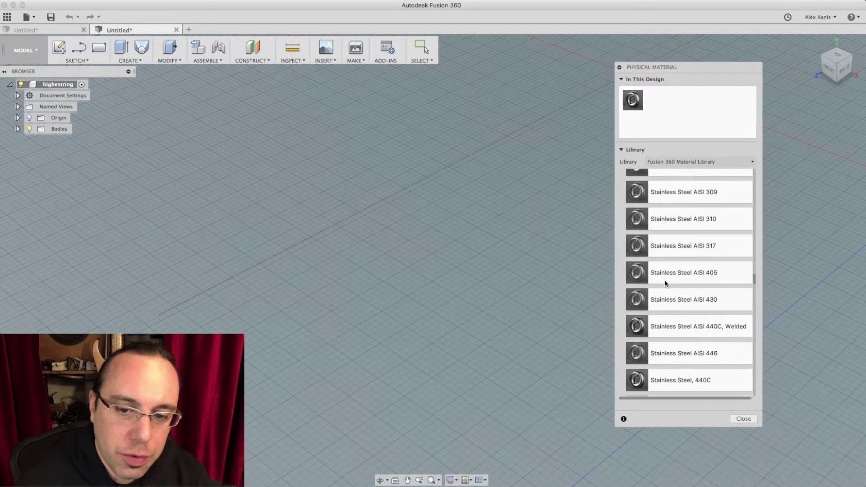
{"action": "scroll", "coordinate": [665, 284], "scroll_direction": "down", "scroll_amount": 15}
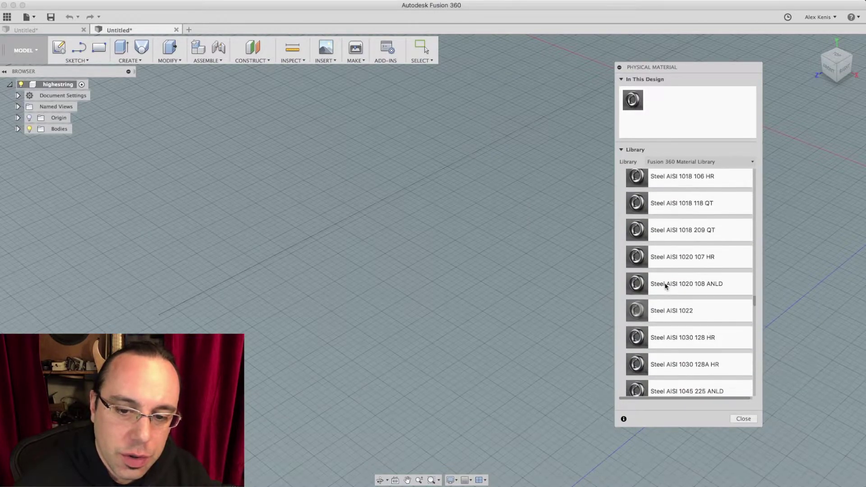
{"action": "scroll", "coordinate": [665, 283], "scroll_direction": "down", "scroll_amount": 10}
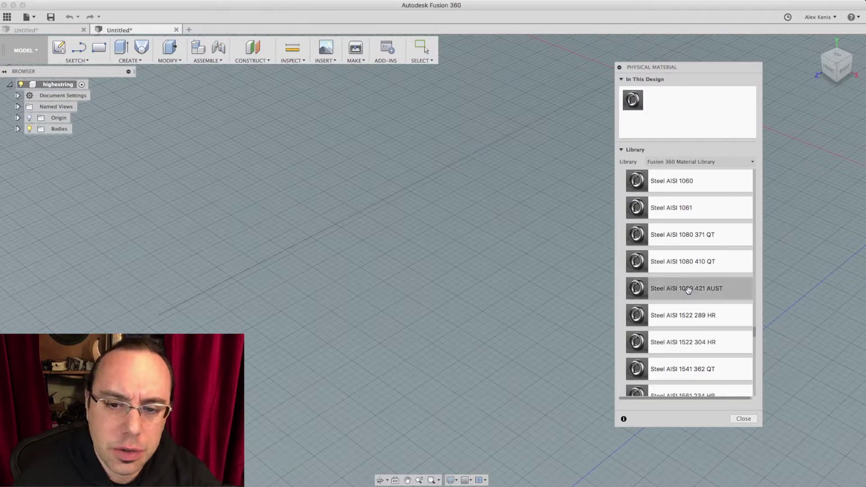
{"action": "left_click_drag", "start_coordinate": [687, 289], "coordinate": [325, 231]}
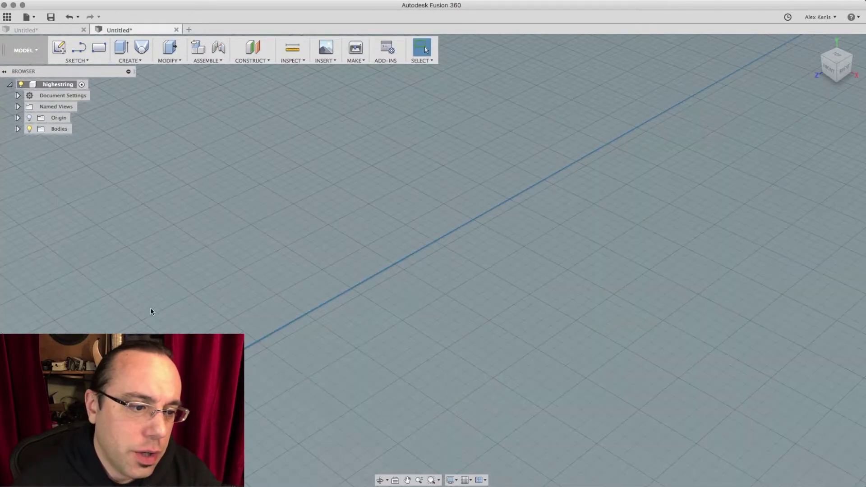
Switch to the Simulation workspace and create a Modal Frequencies study for the rod.
{"action": "scroll", "coordinate": [293, 187], "scroll_direction": "down", "scroll_amount": 3}
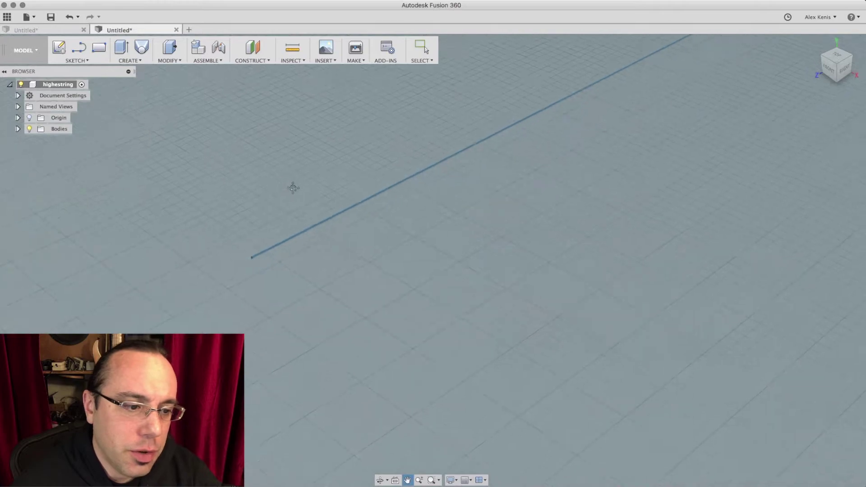
{"action": "left_click", "coordinate": [27, 51]}
{"action": "left_click", "coordinate": [18, 173]}
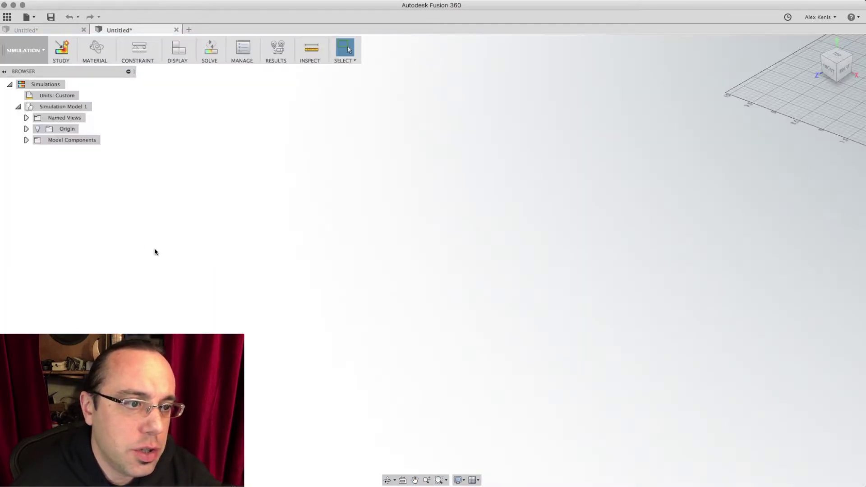
{"action": "left_click", "coordinate": [307, 200]}
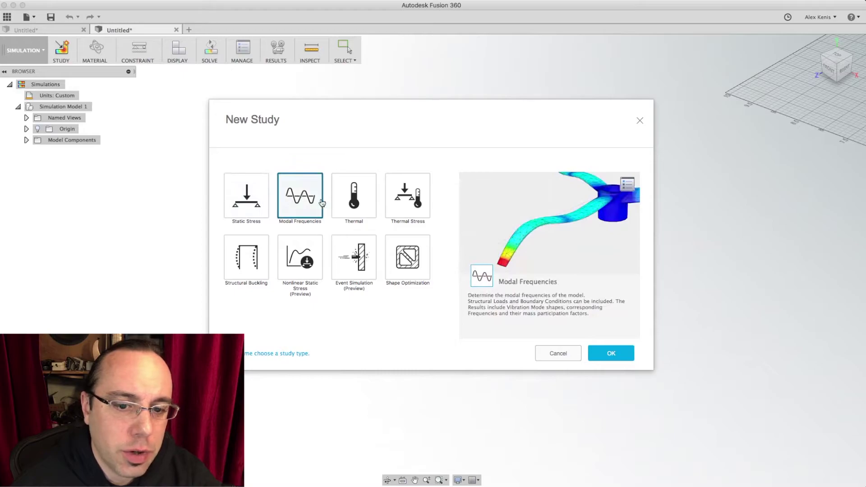
{"action": "left_click", "coordinate": [609, 354]}
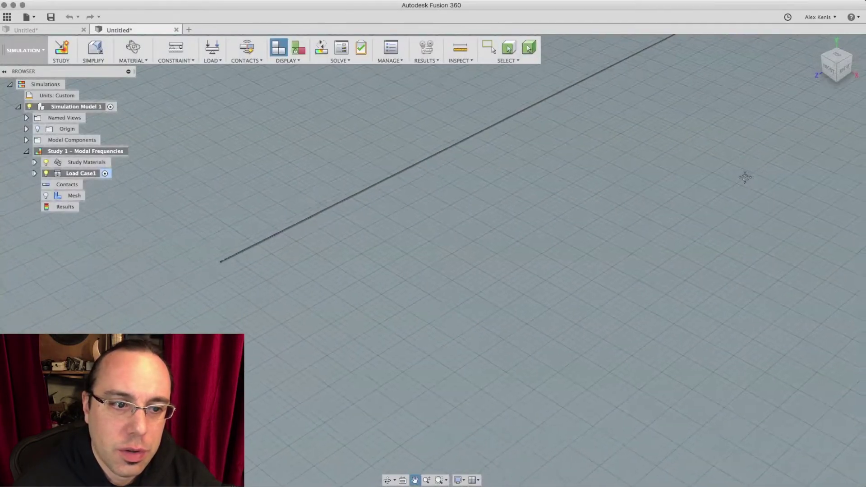
{"action": "scroll", "coordinate": [627, 215], "scroll_direction": "up", "scroll_amount": 8}
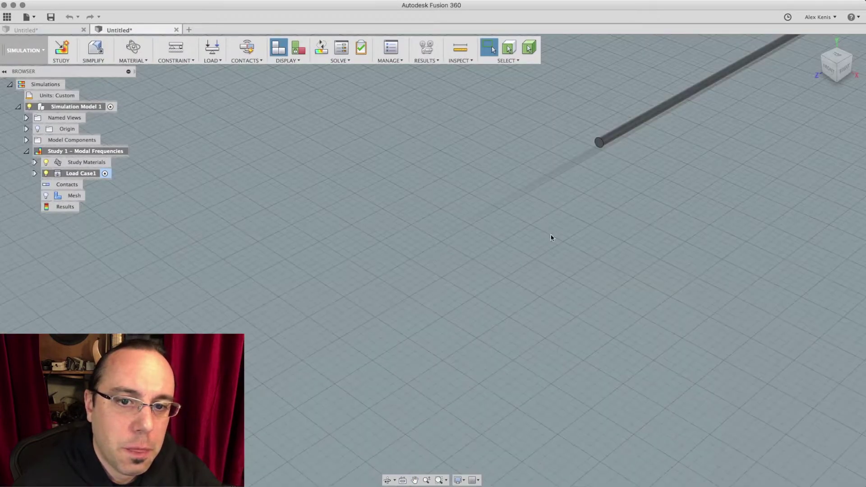
{"action": "middle_click_drag", "start_coordinate": [551, 238], "coordinate": [517, 248]}
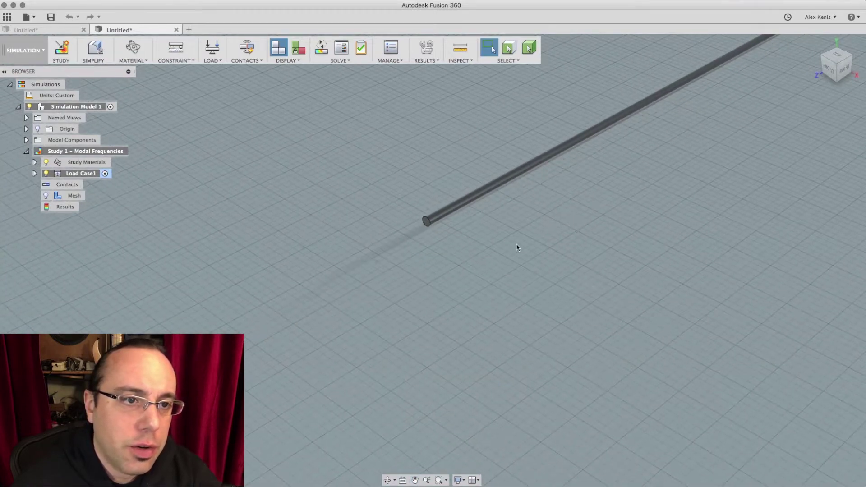
Add a Fixed structural constraint on the rod's near end face.
{"action": "left_click", "coordinate": [172, 50]}
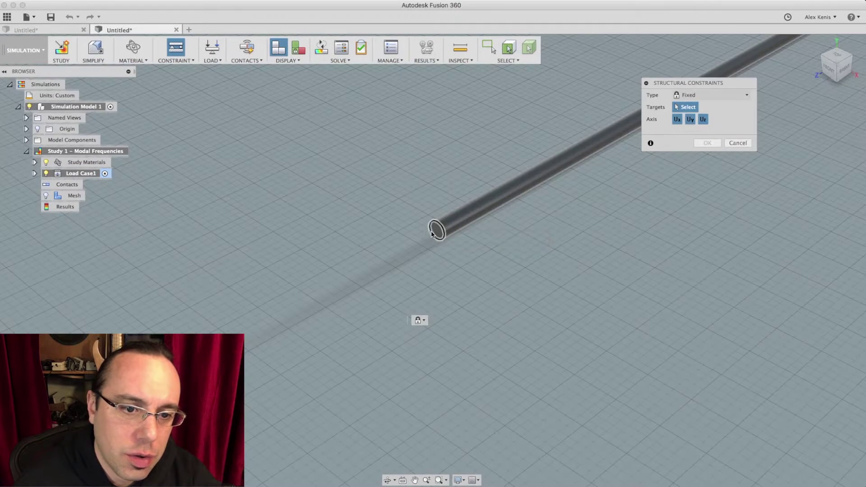
{"action": "left_click", "coordinate": [433, 231]}
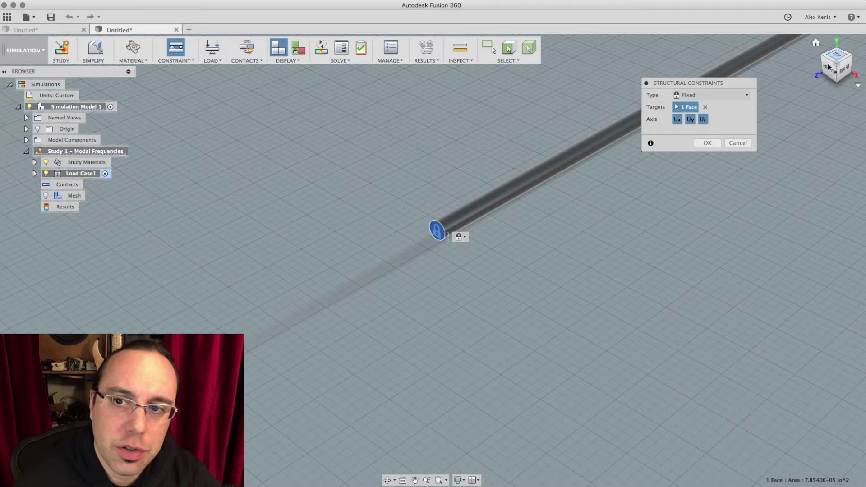
{"action": "left_click", "coordinate": [707, 143]}
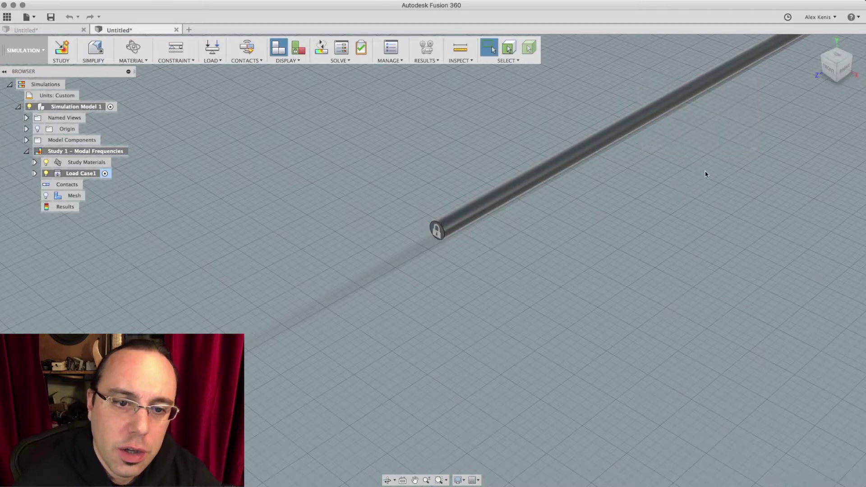
Constrain the rod's far end face in Ux and Uy, leaving Uz free.
{"action": "scroll", "coordinate": [706, 174], "scroll_direction": "down", "scroll_amount": 5}
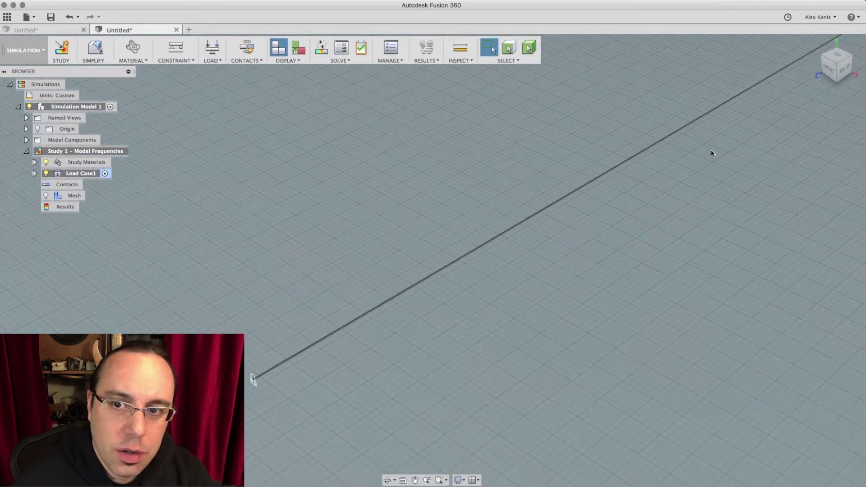
{"action": "scroll", "coordinate": [710, 154], "scroll_direction": "down", "scroll_amount": 5}
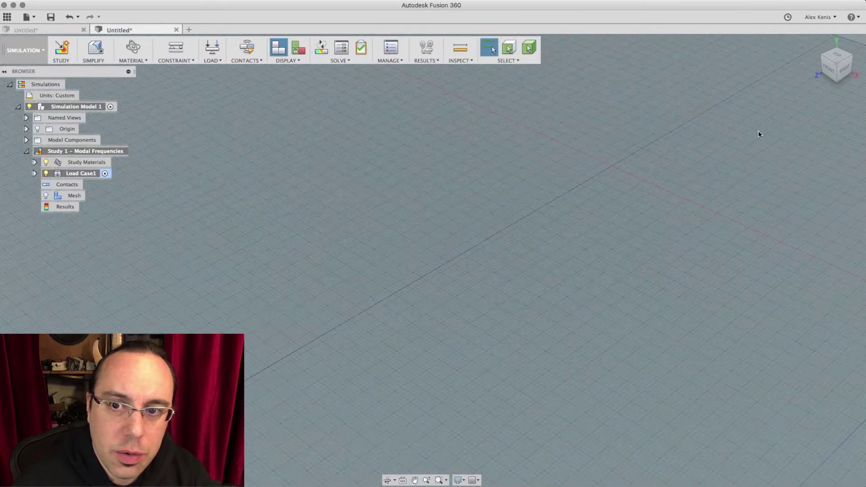
{"action": "scroll", "coordinate": [758, 134], "scroll_direction": "down", "scroll_amount": 6}
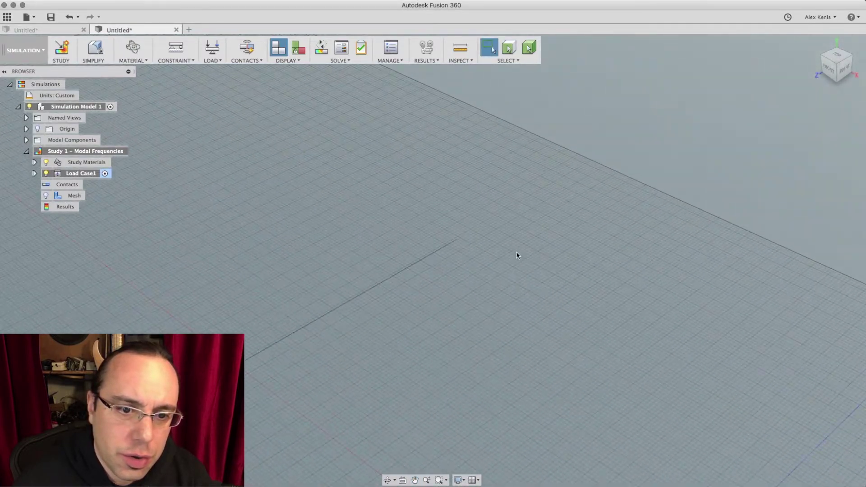
{"action": "middle_click_drag", "start_coordinate": [515, 253], "coordinate": [391, 236], "text": "shift"}
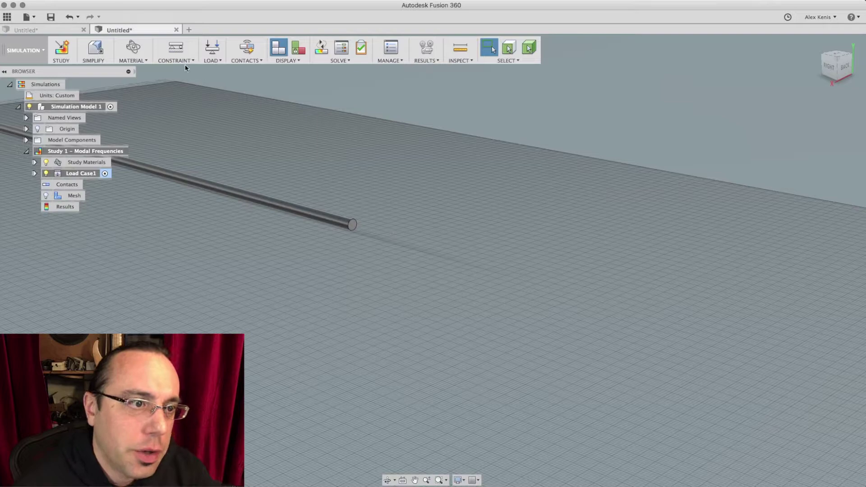
{"action": "left_click", "coordinate": [176, 47]}
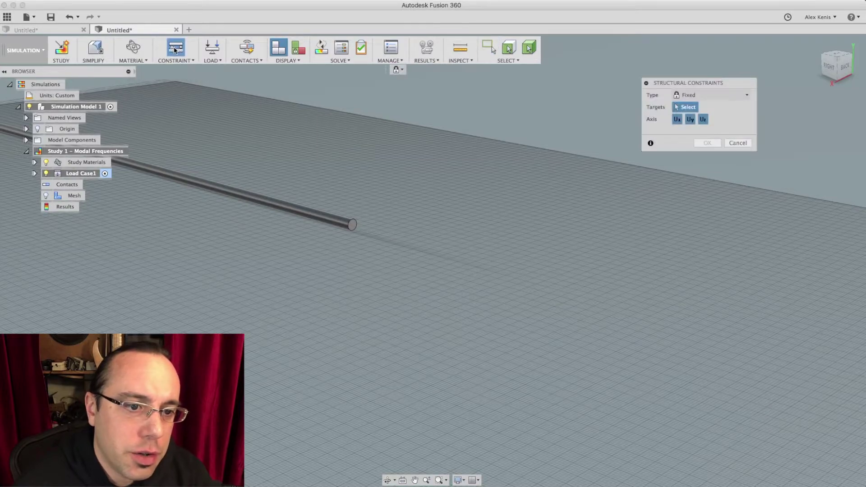
{"action": "left_click", "coordinate": [352, 225]}
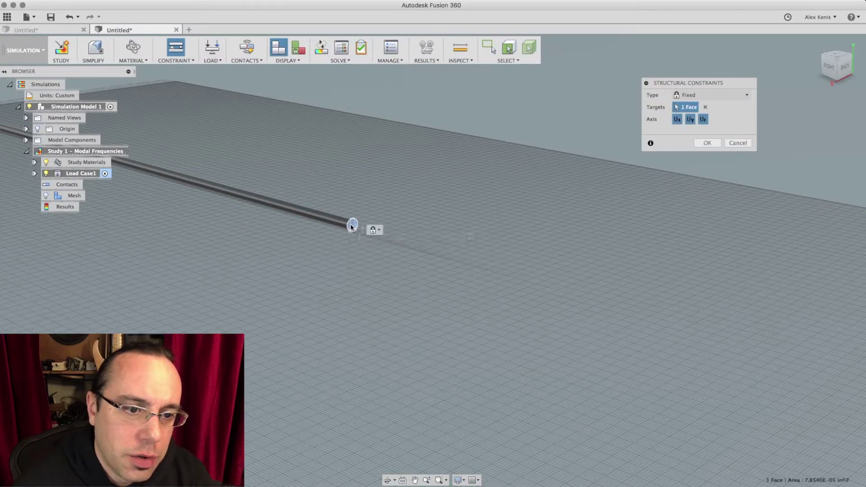
{"action": "left_click", "coordinate": [702, 120]}
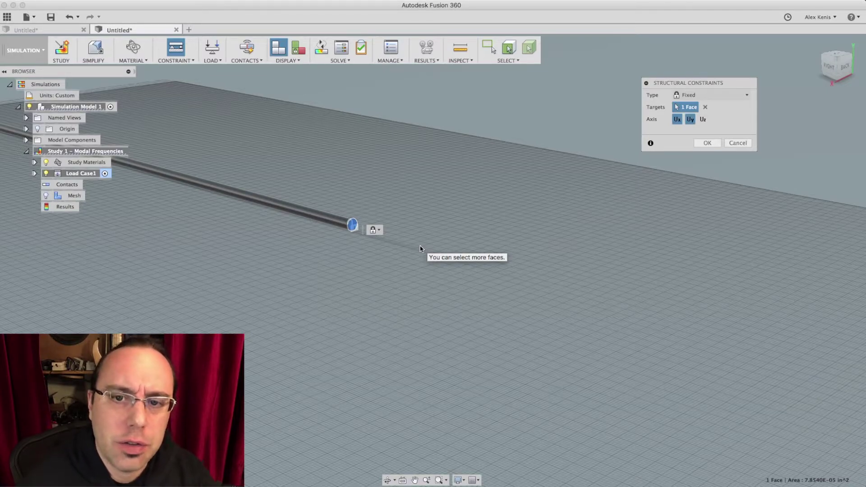
{"action": "left_click", "coordinate": [706, 143]}
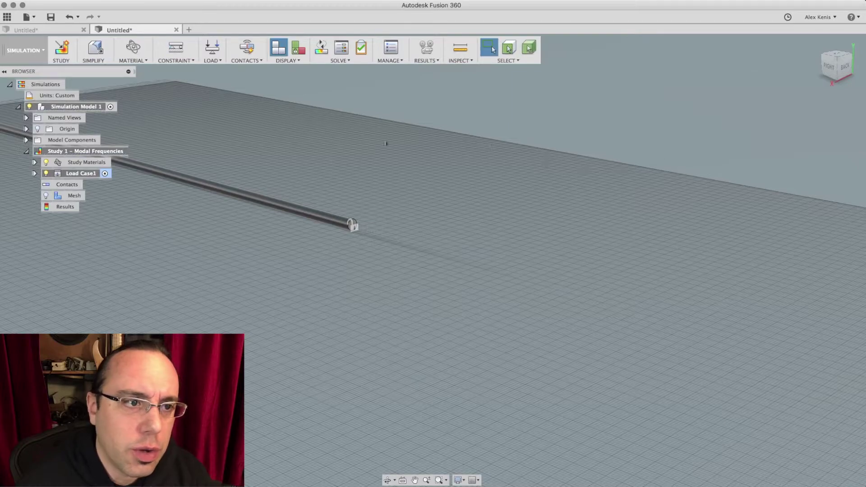
Apply a flipped 16.22 lbforce structural load to the rod's end face.
{"action": "left_click", "coordinate": [215, 53]}
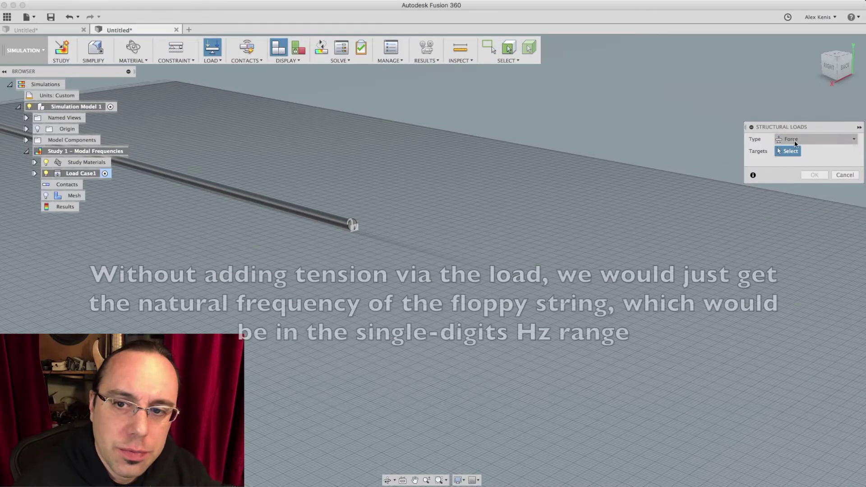
{"action": "scroll", "coordinate": [395, 224], "scroll_direction": "up", "scroll_amount": 3}
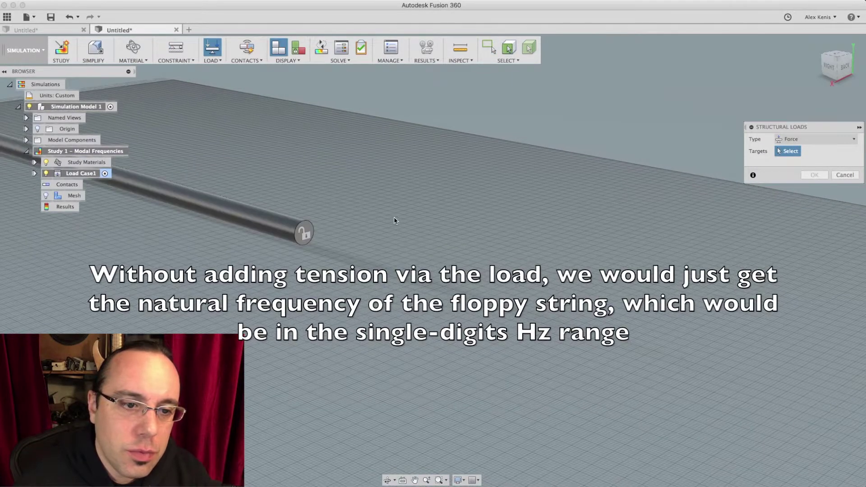
{"action": "left_click", "coordinate": [305, 228]}
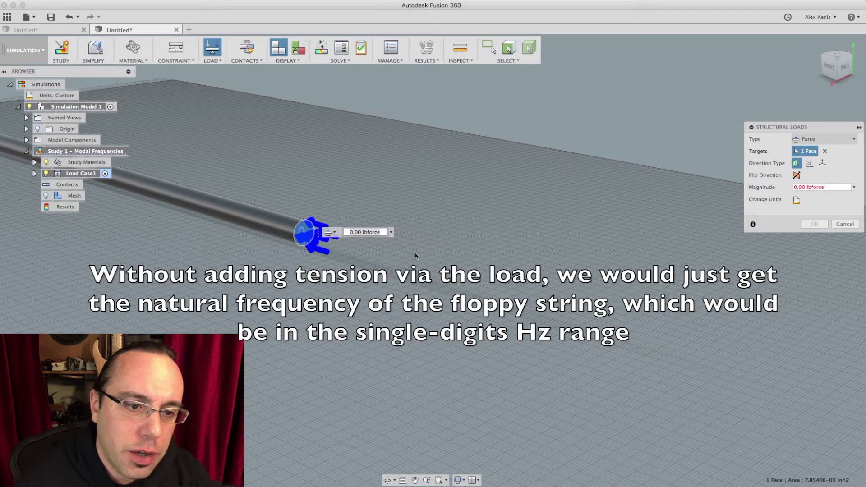
{"action": "left_click", "coordinate": [797, 176]}
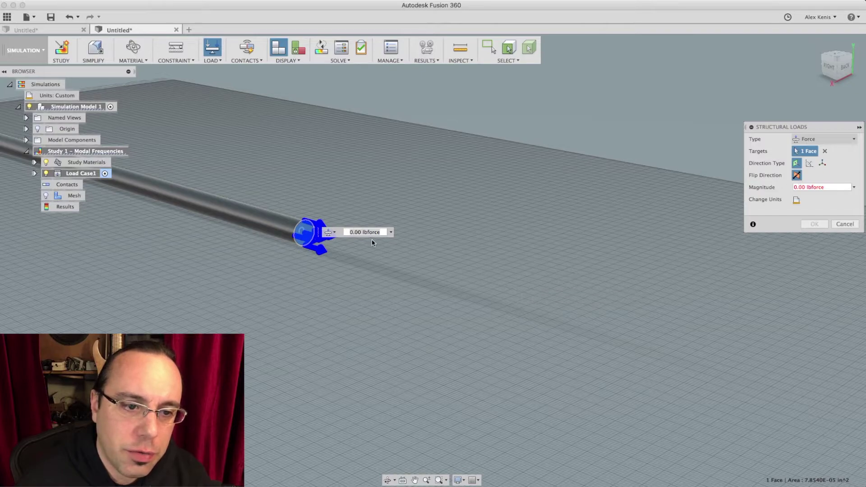
{"action": "left_click", "coordinate": [361, 232]}
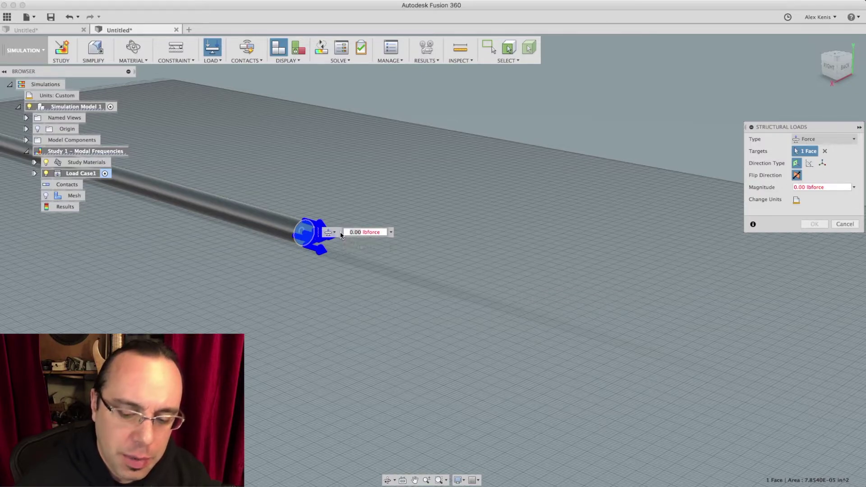
{"action": "type", "text": "16.22"}
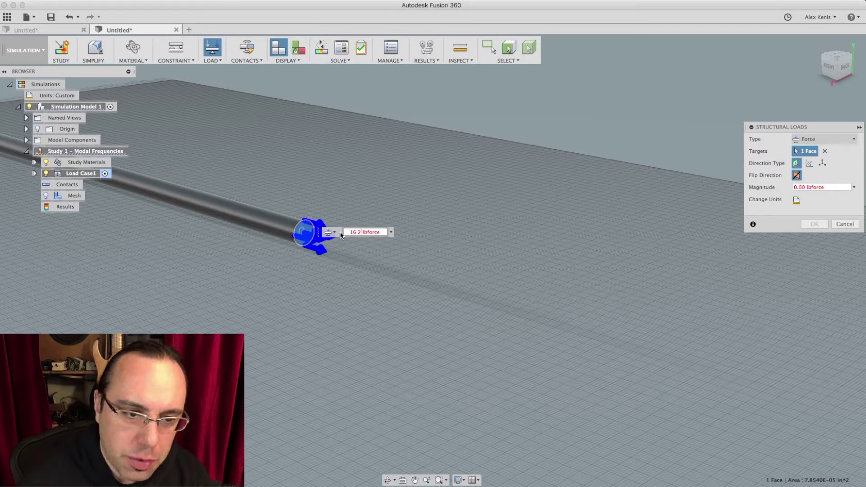
{"action": "key", "text": "Return"}
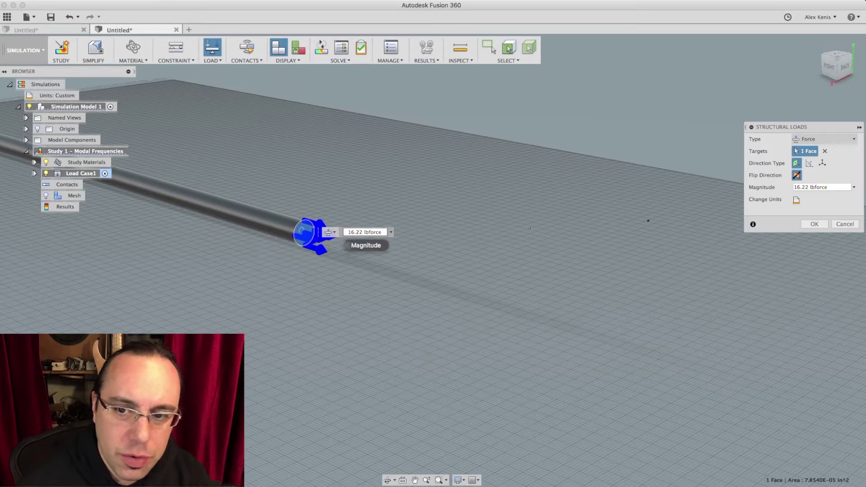
{"action": "left_click", "coordinate": [811, 224]}
In study Settings, change Number of Modes from 8 to 6 and tick Compute Preloaded Modes.
{"action": "left_click", "coordinate": [389, 60]}
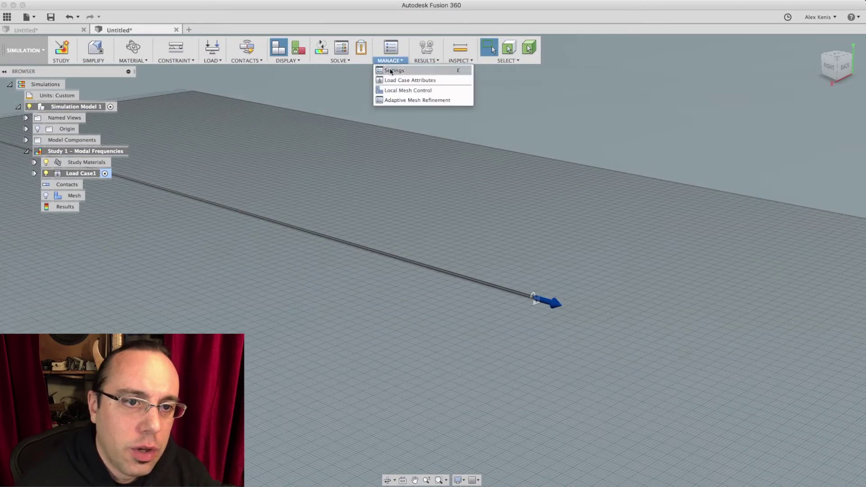
{"action": "left_click", "coordinate": [390, 71]}
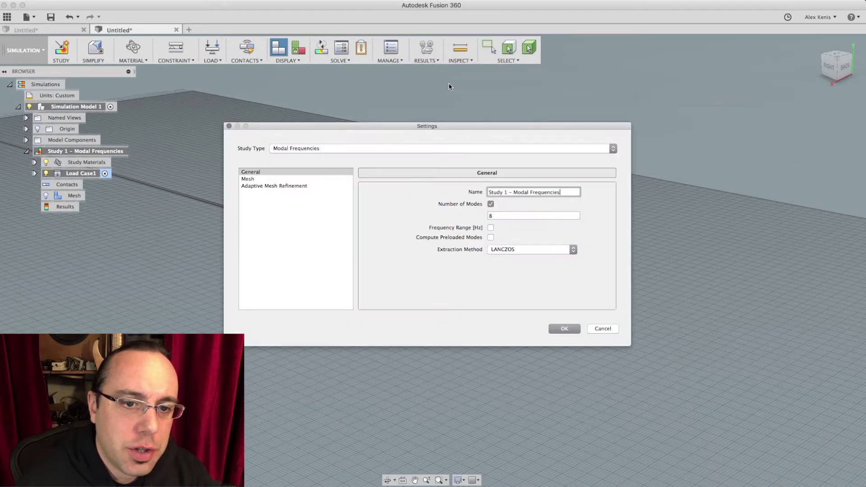
{"action": "double_click", "coordinate": [505, 216]}
{"action": "type", "text": "6"}
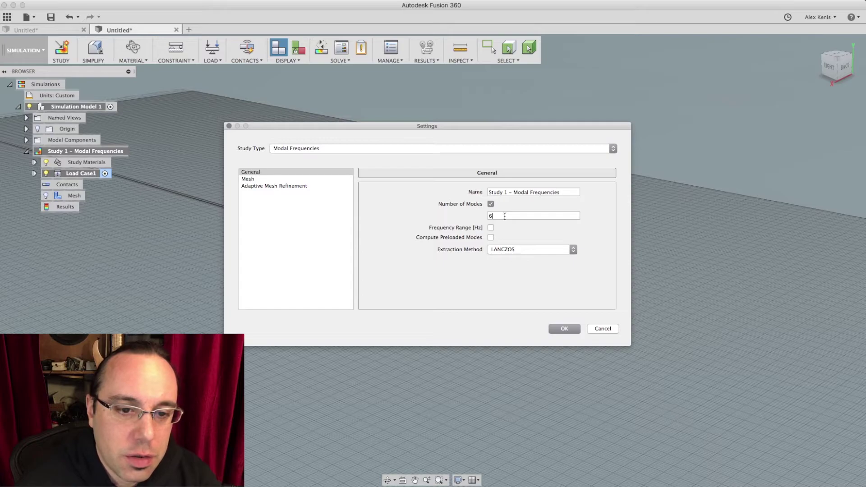
{"action": "left_click", "coordinate": [491, 238]}
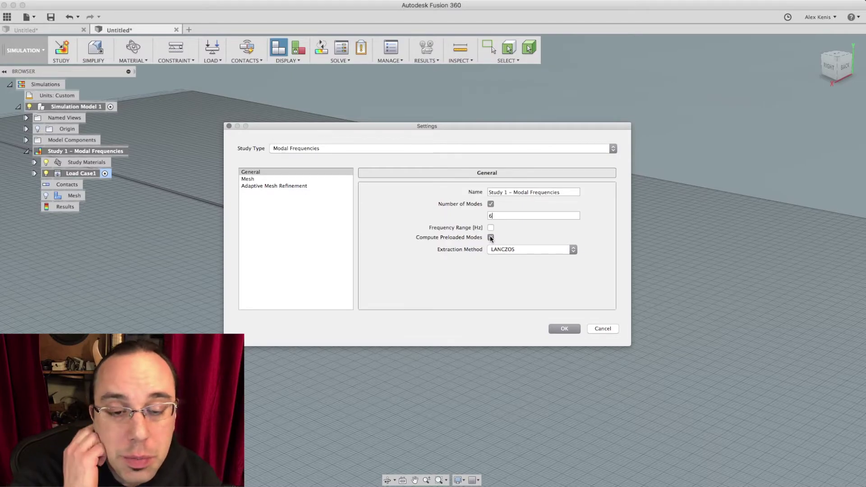
Confirm the settings, dismiss the solve warning, and solve the study, saving the document.
{"action": "left_click", "coordinate": [564, 328]}
{"action": "left_click", "coordinate": [321, 47]}
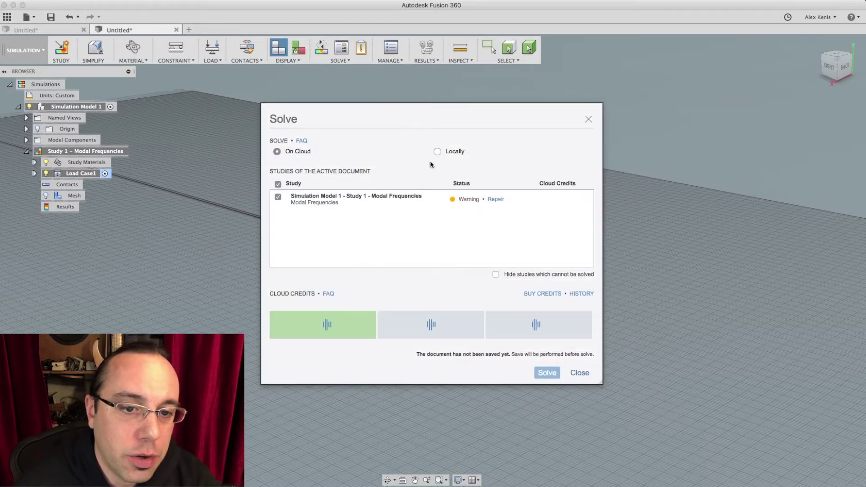
{"action": "left_click", "coordinate": [494, 198]}
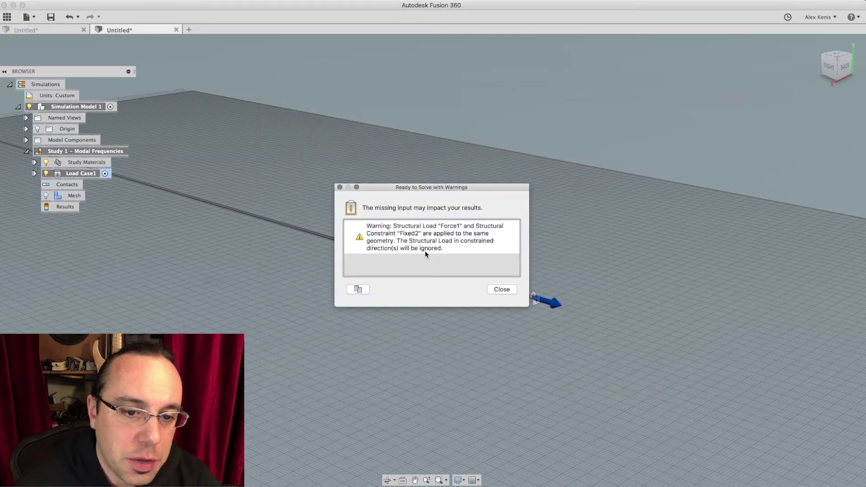
{"action": "left_click", "coordinate": [501, 289]}
{"action": "left_click", "coordinate": [321, 47]}
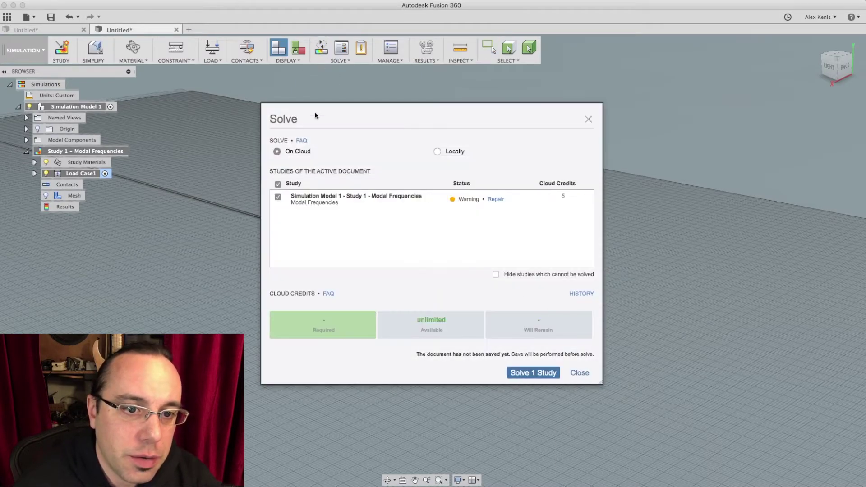
{"action": "left_click", "coordinate": [528, 372]}
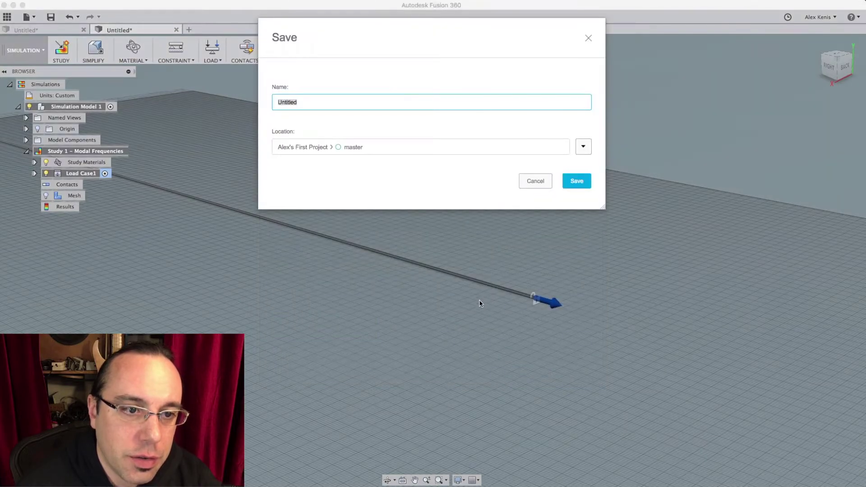
{"action": "left_click", "coordinate": [571, 185]}
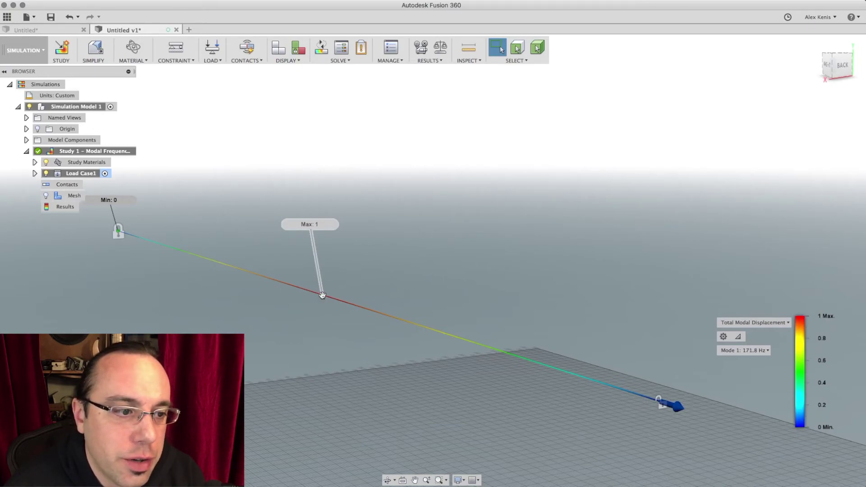
Step through the legend's Mode list: Mode 2, Mode 3 (343.8 Hz), then Mode 6 (688.6 Hz).
{"action": "left_click", "coordinate": [749, 350]}
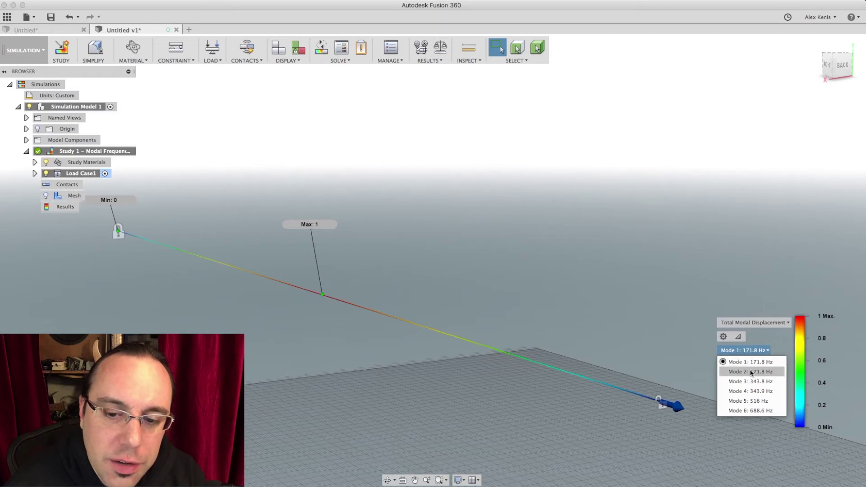
{"action": "left_click", "coordinate": [750, 371]}
{"action": "left_click", "coordinate": [748, 351]}
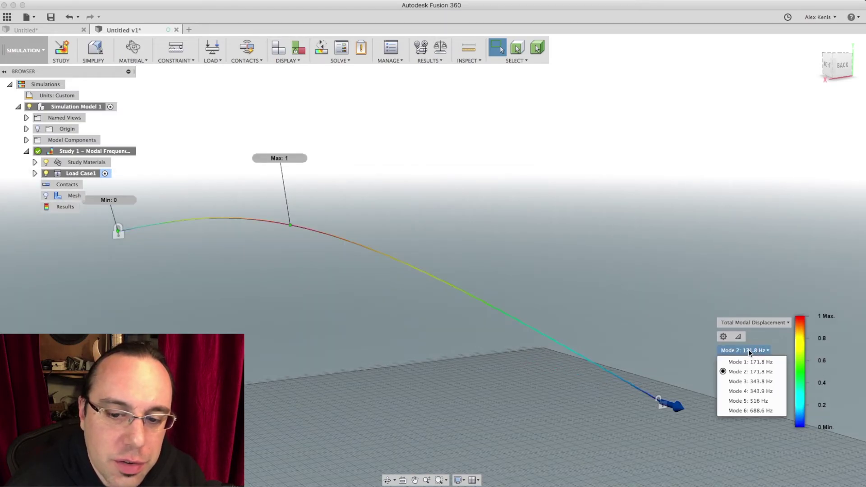
{"action": "left_click", "coordinate": [749, 381]}
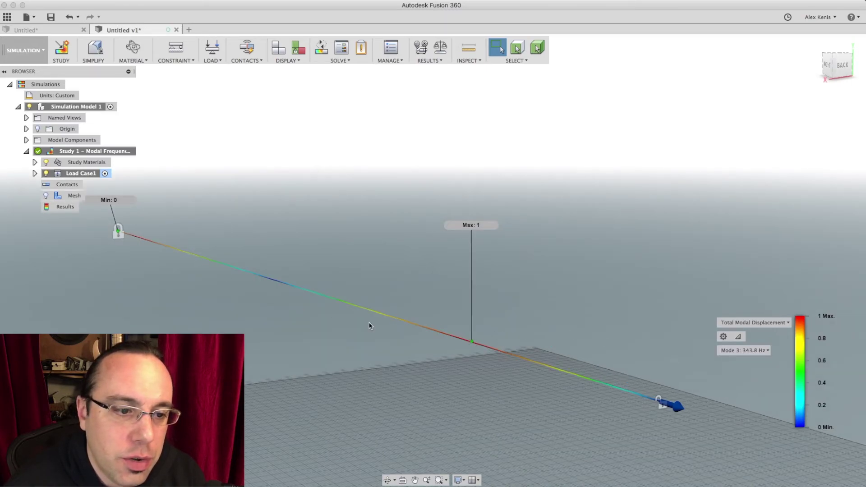
{"action": "left_click", "coordinate": [749, 351]}
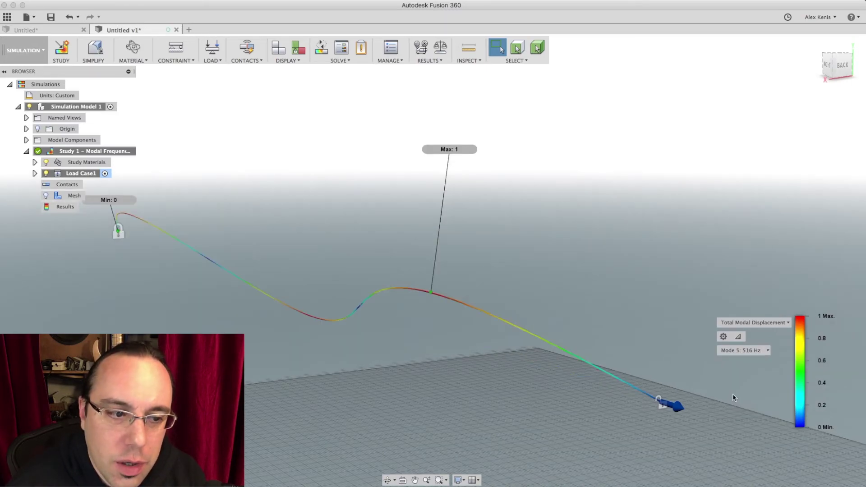
{"action": "left_click", "coordinate": [749, 351]}
{"action": "left_click", "coordinate": [743, 410]}
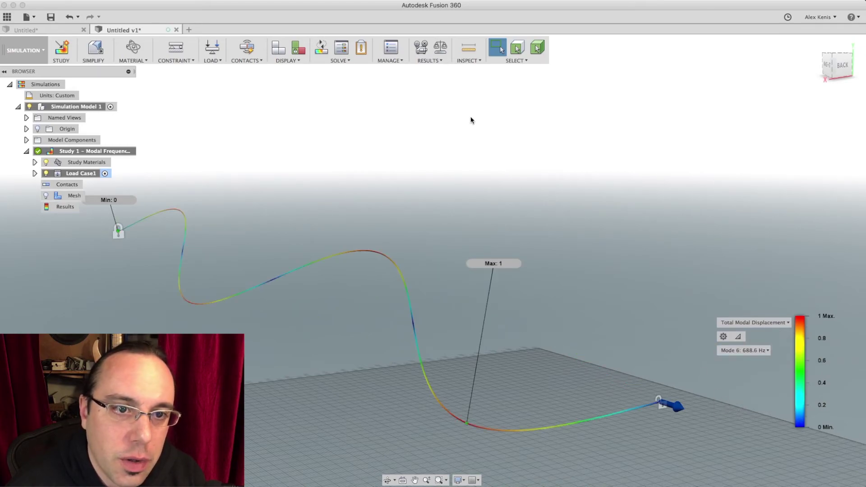
Play a two-way, 10-step animation of the Mode 6 shape at Fastest speed.
{"action": "left_click", "coordinate": [420, 51]}
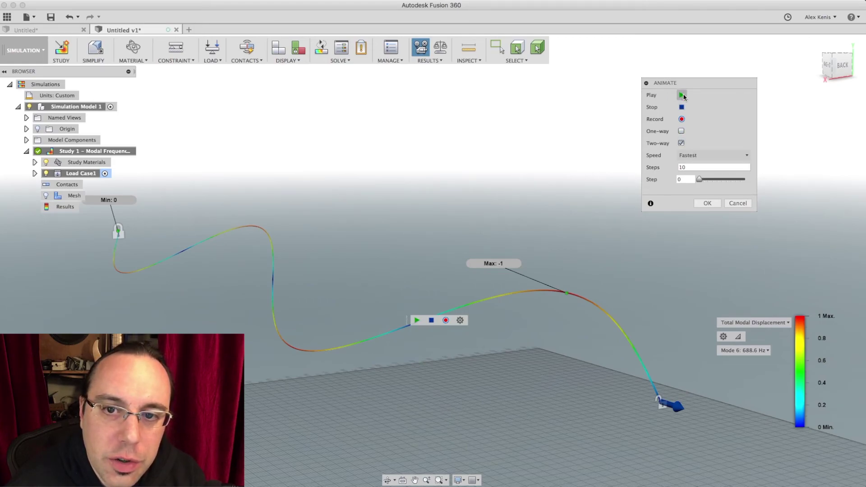
{"action": "left_click", "coordinate": [693, 155]}
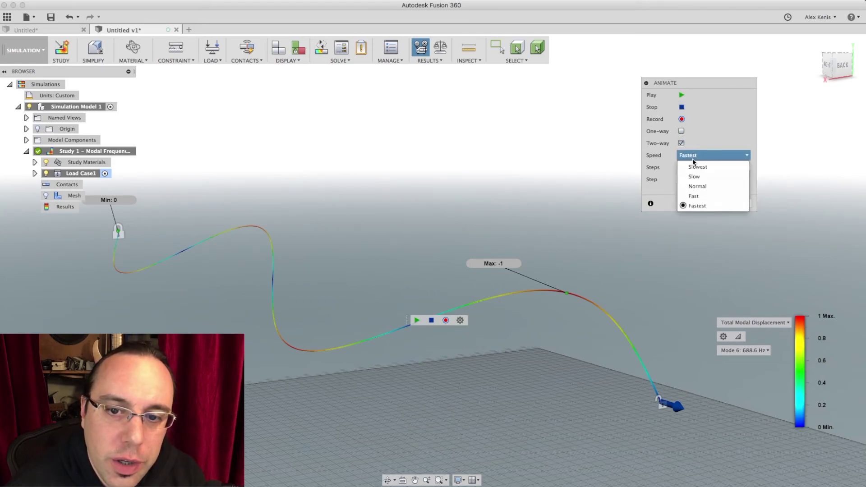
{"action": "left_click", "coordinate": [696, 203]}
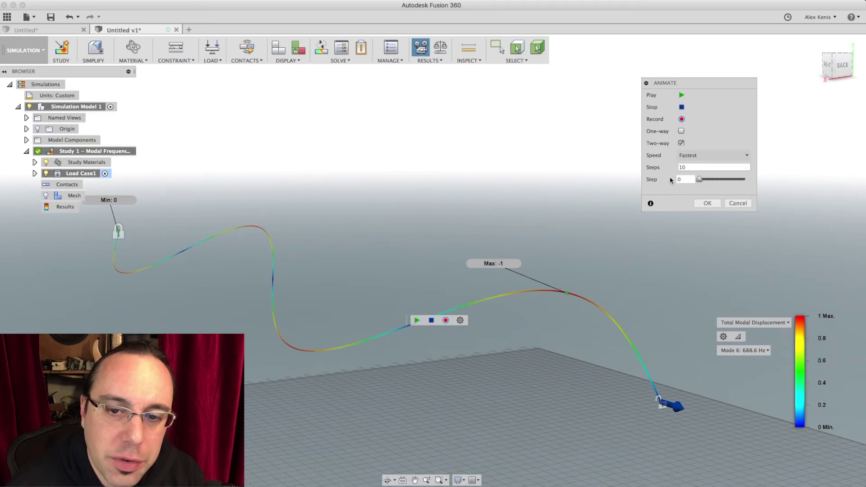
{"action": "left_click", "coordinate": [681, 96]}
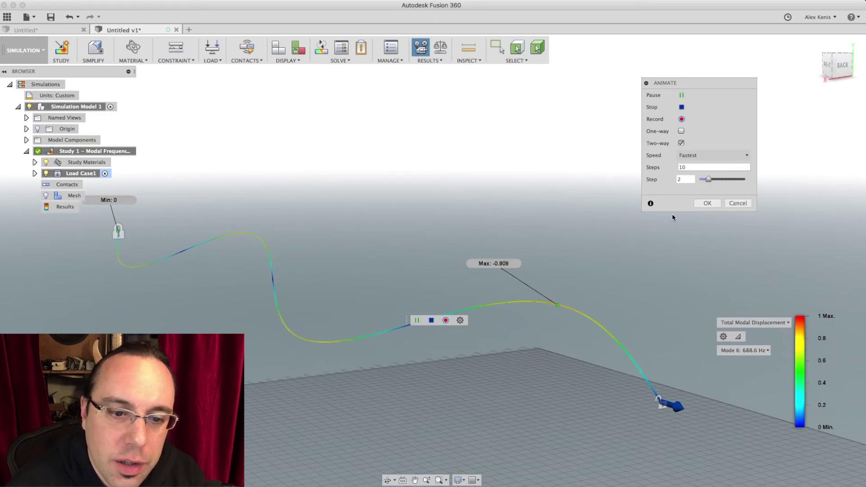